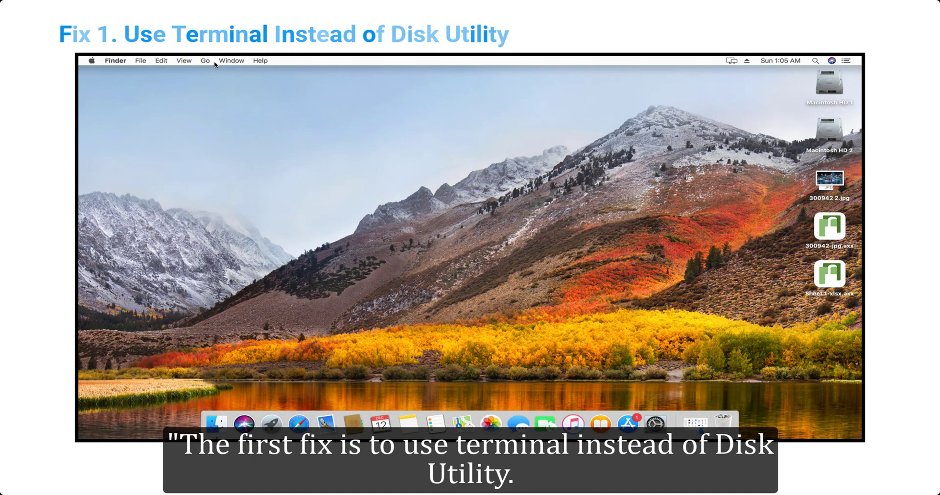
- In Terminal, run diskutil list, then erase disk0 as an HFS+ volume named 'disk'
left_click(205, 60)
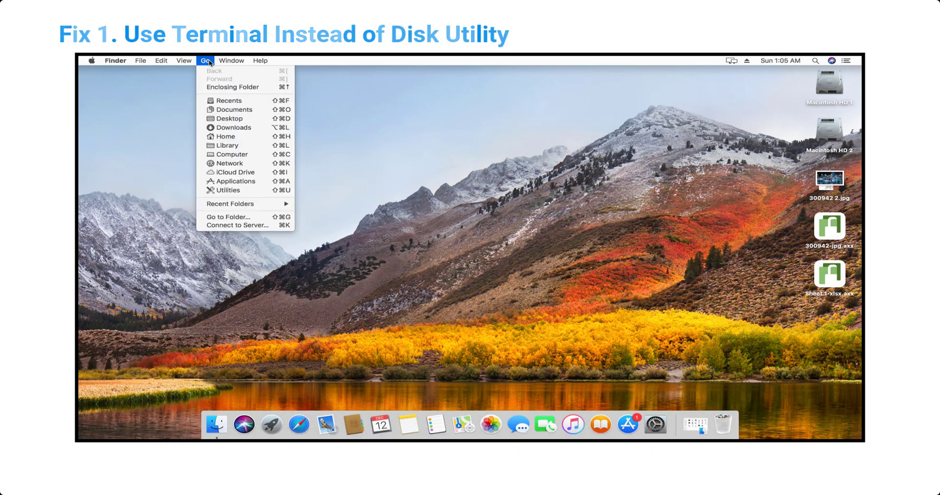
left_click(242, 191)
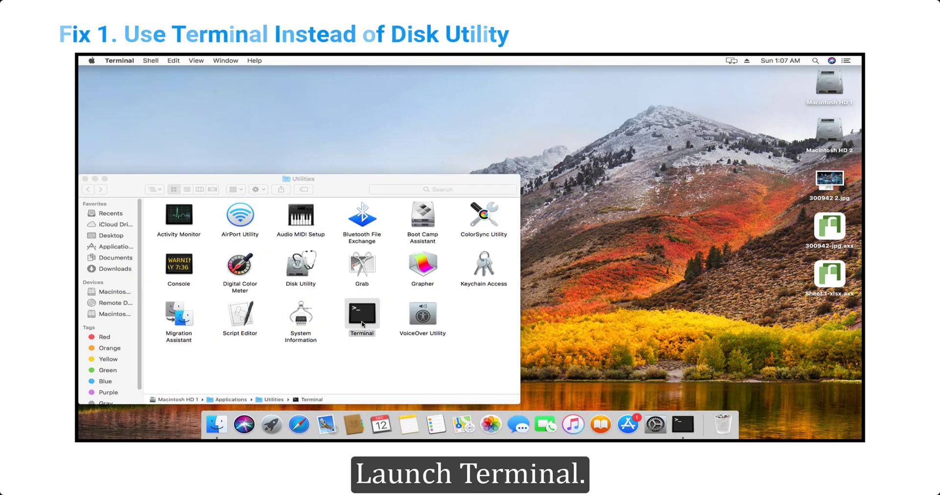
type("diskuti")
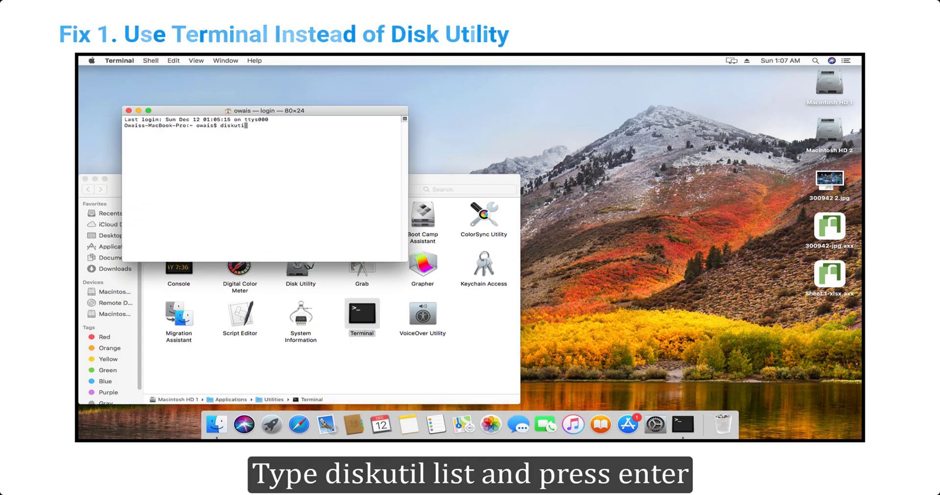
type("l list")
key("Return")
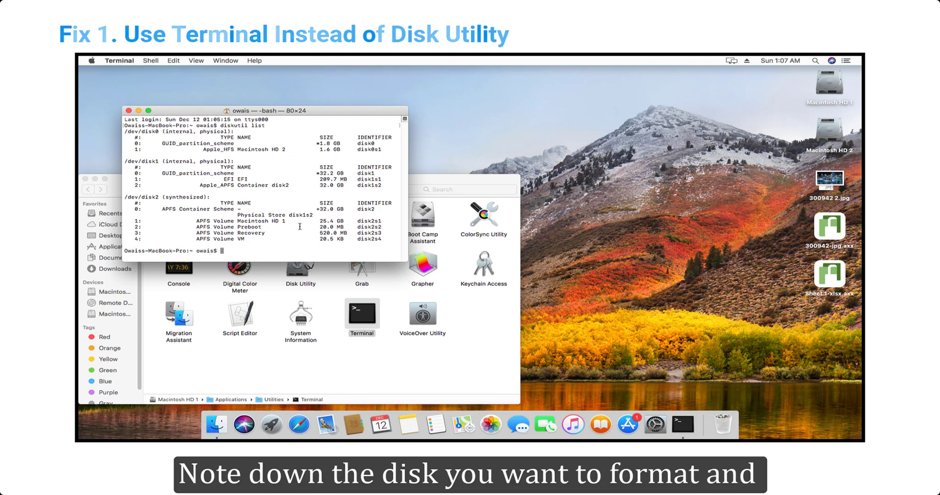
type("diskutil erasedisk")
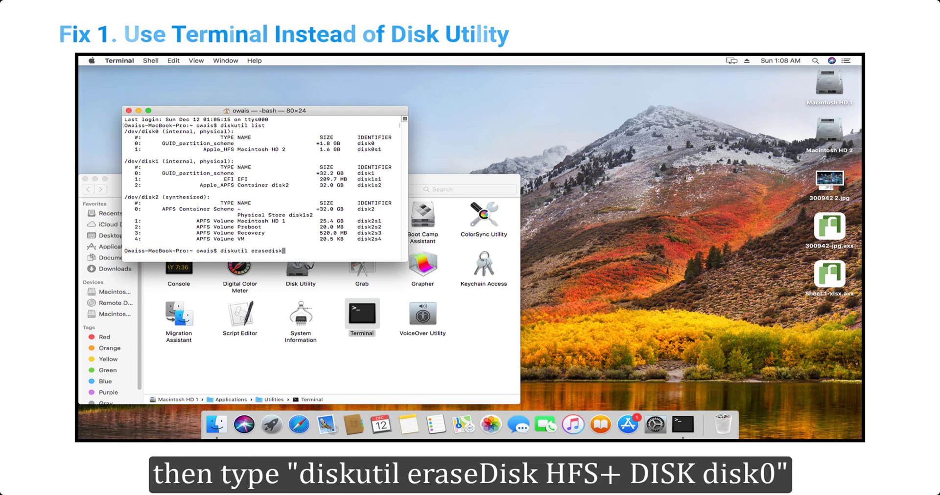
type(" hfs+")
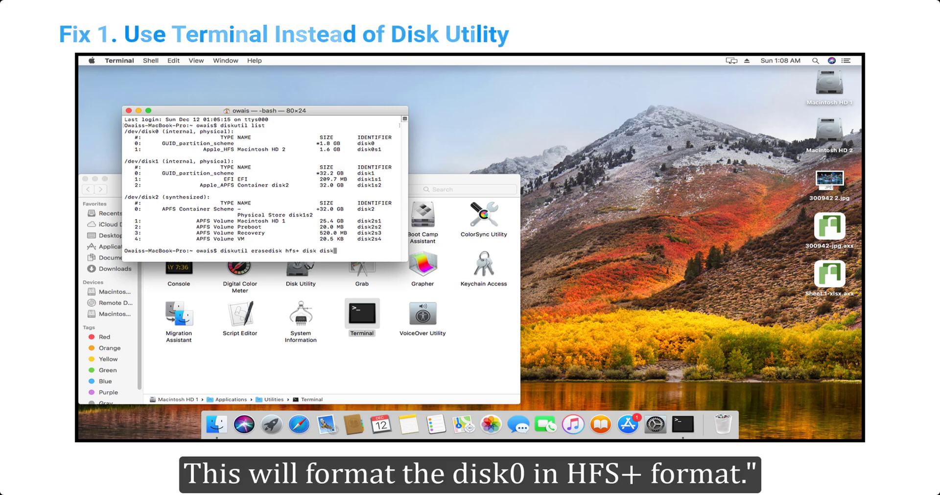
type(" disk disk0")
key("Return")
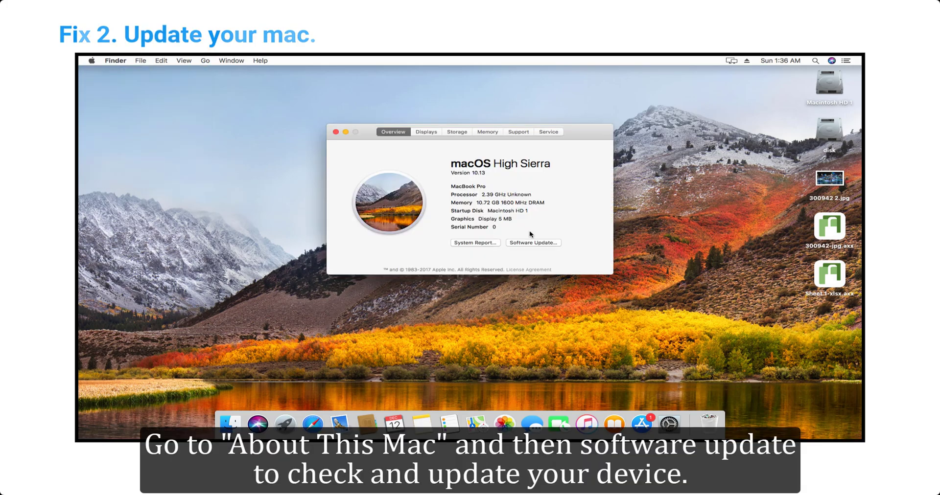
- Check for macOS software updates, bringing up one available update in the App Store
left_click(538, 243)
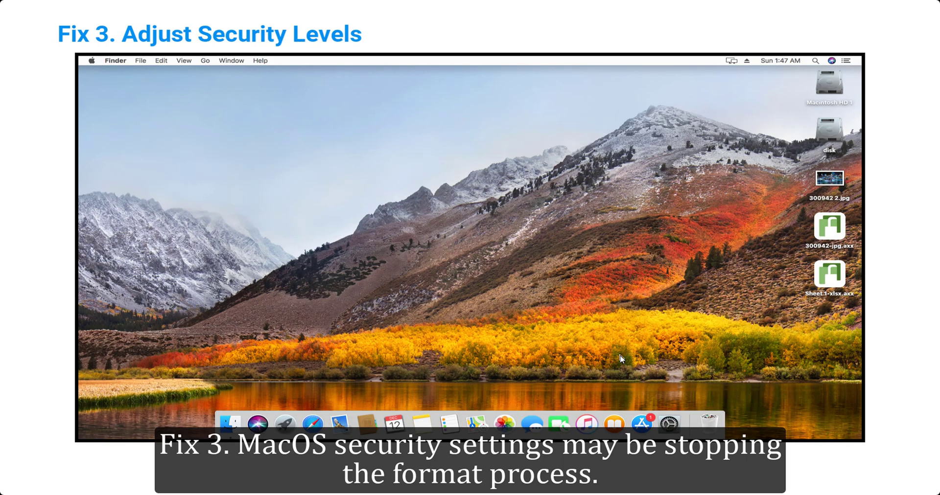
- Launch Disk Utility from Utilities and bring up Erase for the 1.64 GB 'disk' volume
left_click(212, 61)
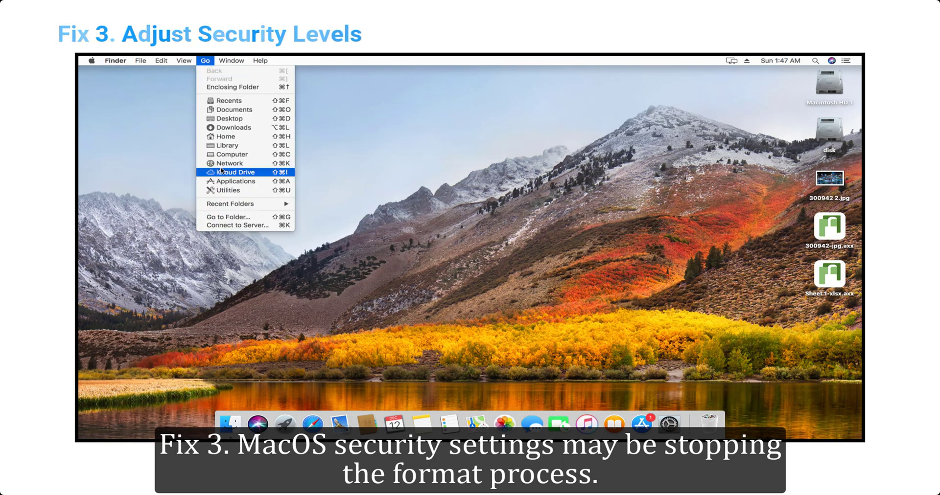
left_click(224, 190)
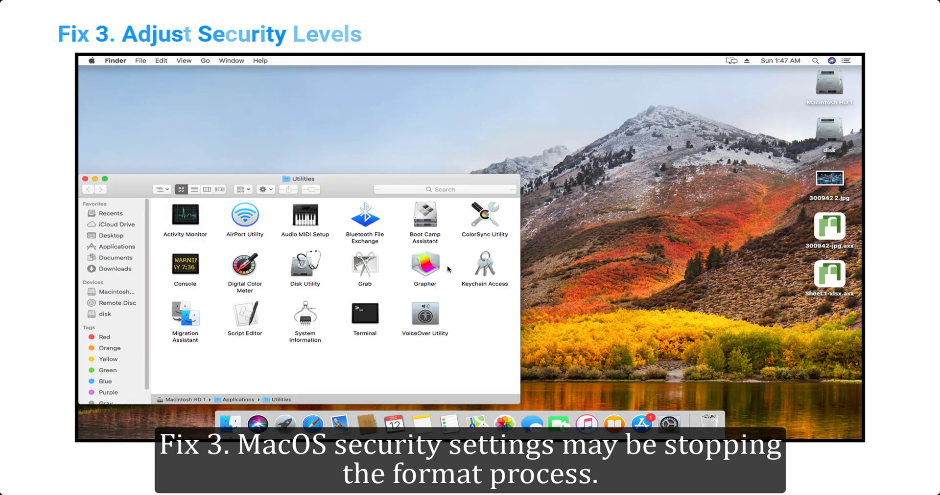
double_click(305, 266)
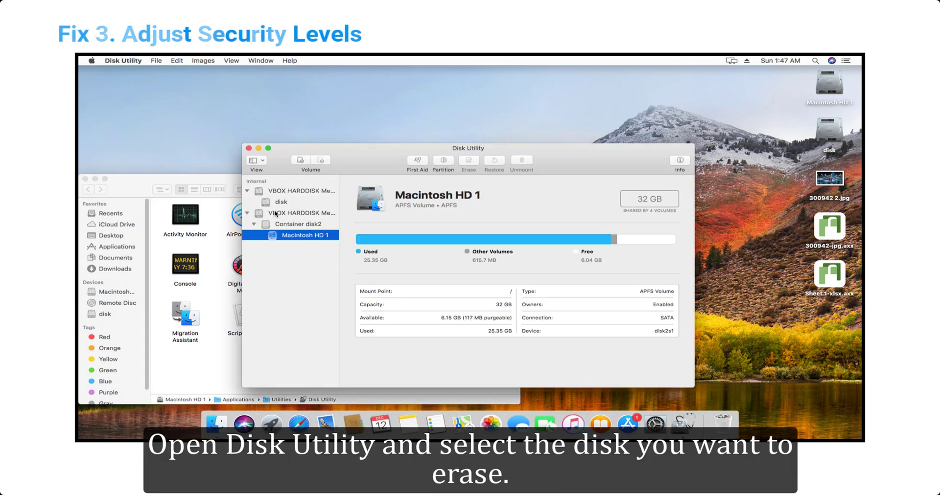
left_click(281, 202)
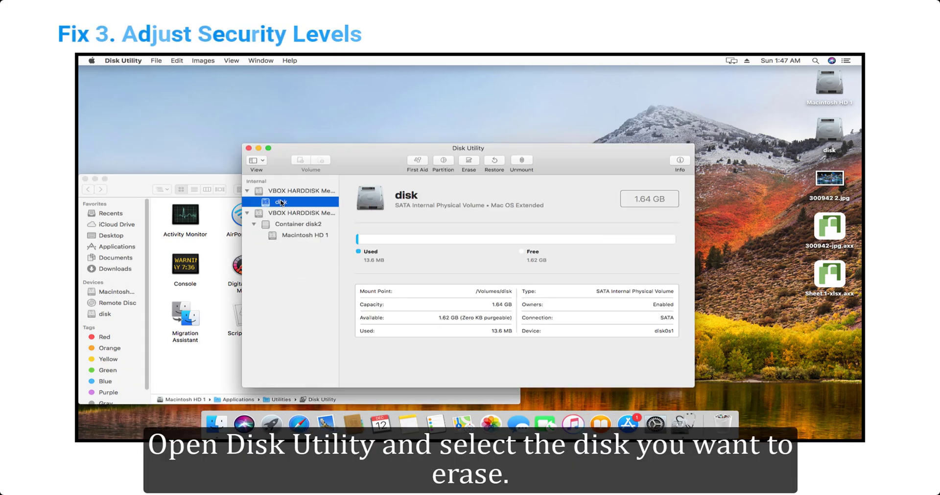
left_click(469, 162)
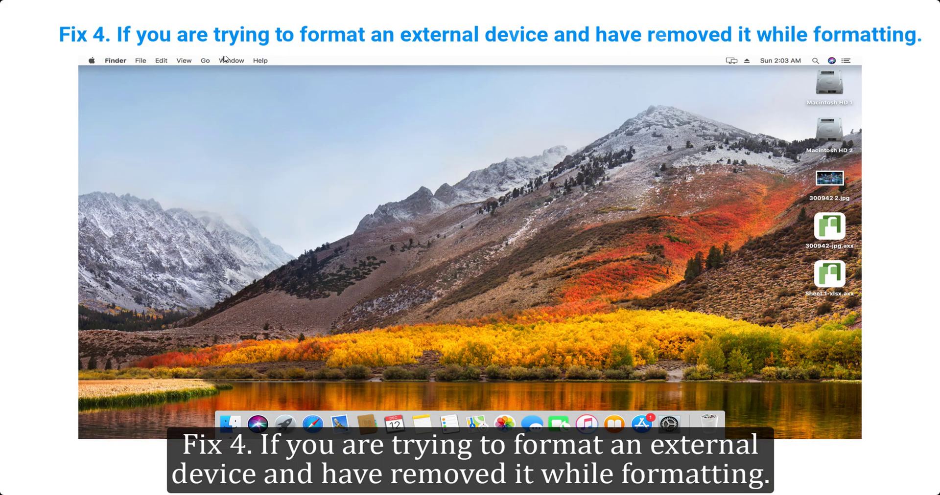
- In Disk Utility, select the Macintosh HD 2 volume under its hard disk and bring up Erase
left_click(205, 61)
left_click(256, 192)
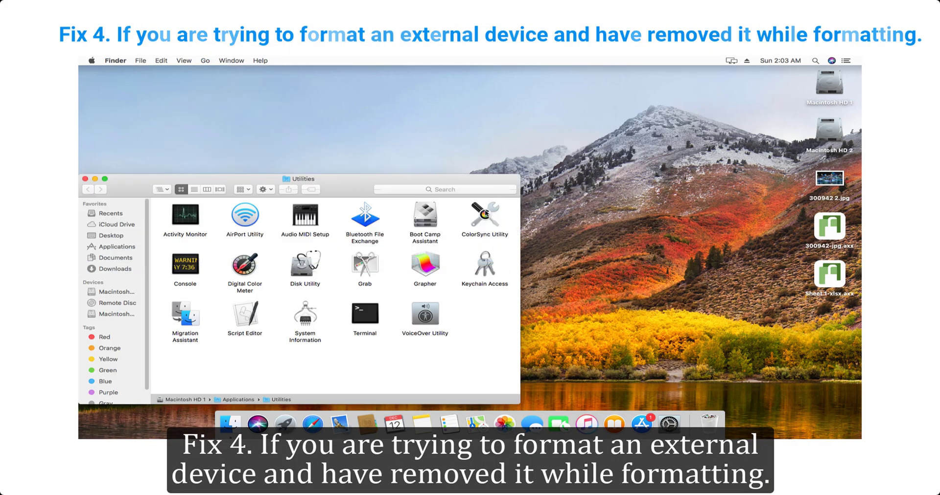
double_click(305, 267)
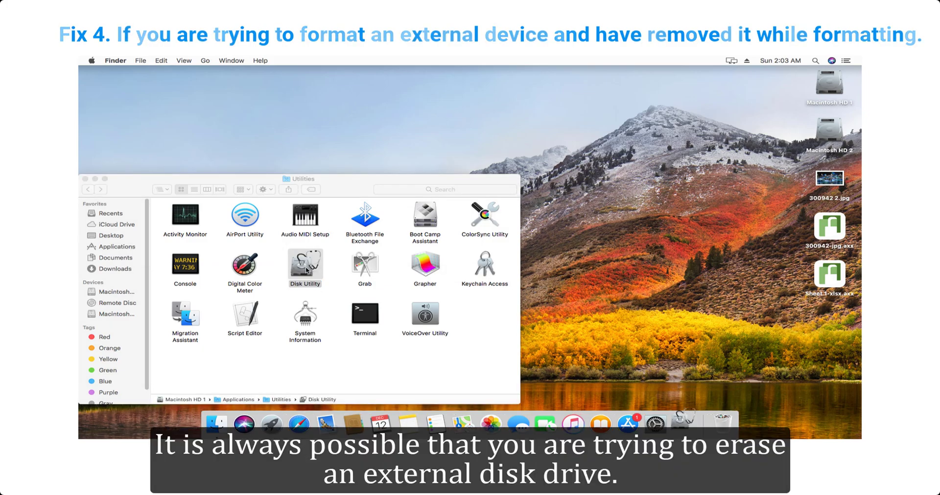
left_click(302, 191)
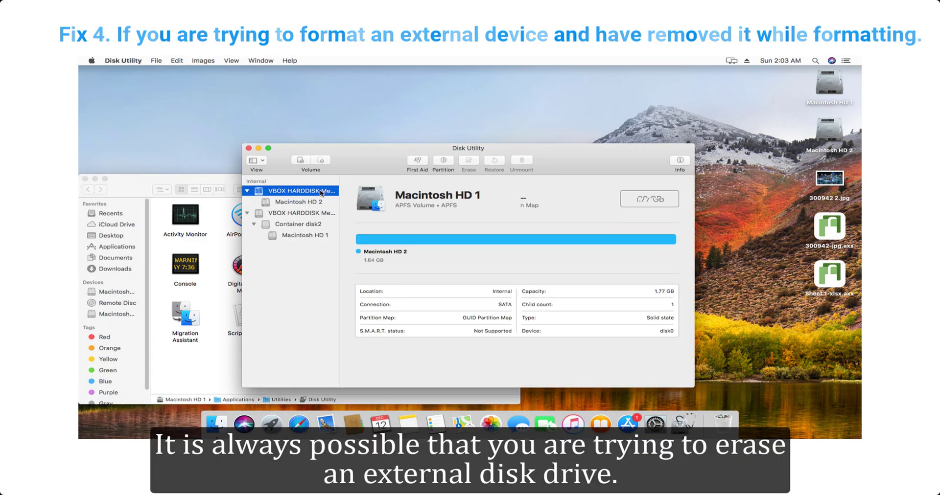
left_click(298, 202)
left_click(468, 161)
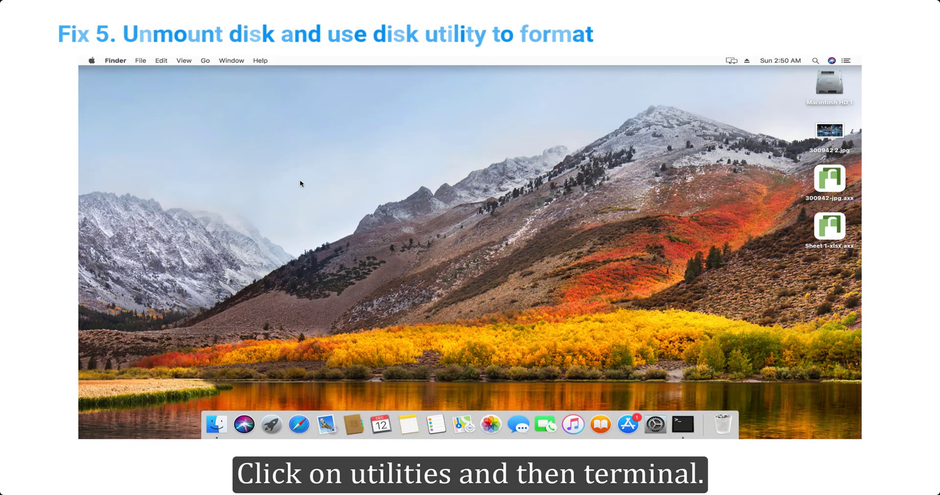
- Force-unmount all disk1 volumes with diskutil unmountdisk force /dev/disk1 in Terminal
double_click(365, 313)
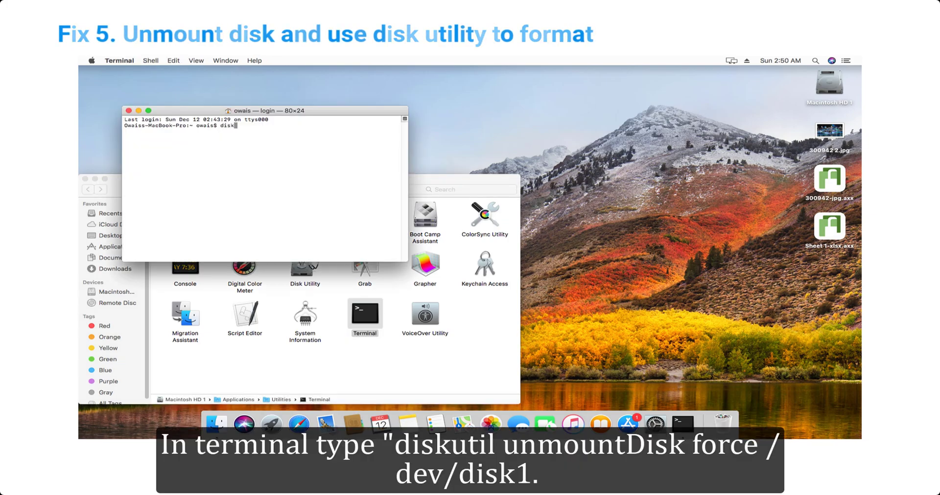
type("diskutil unmount")
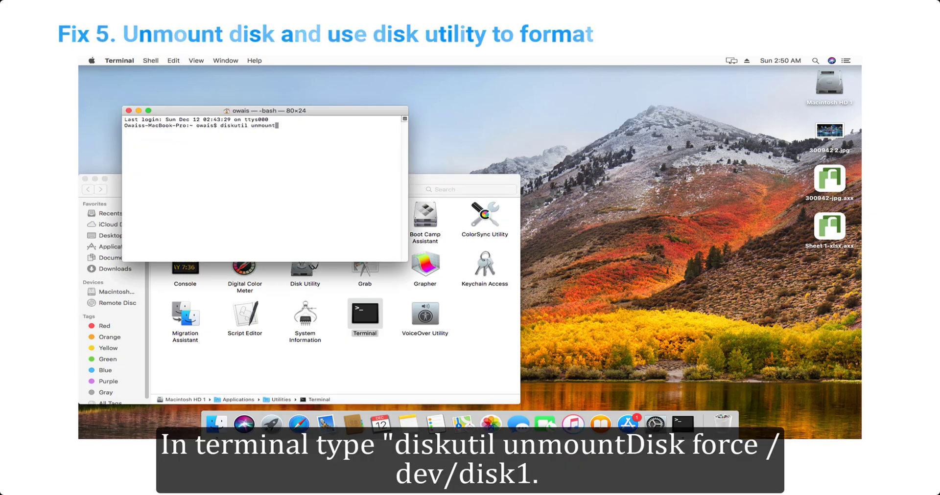
type("disk for")
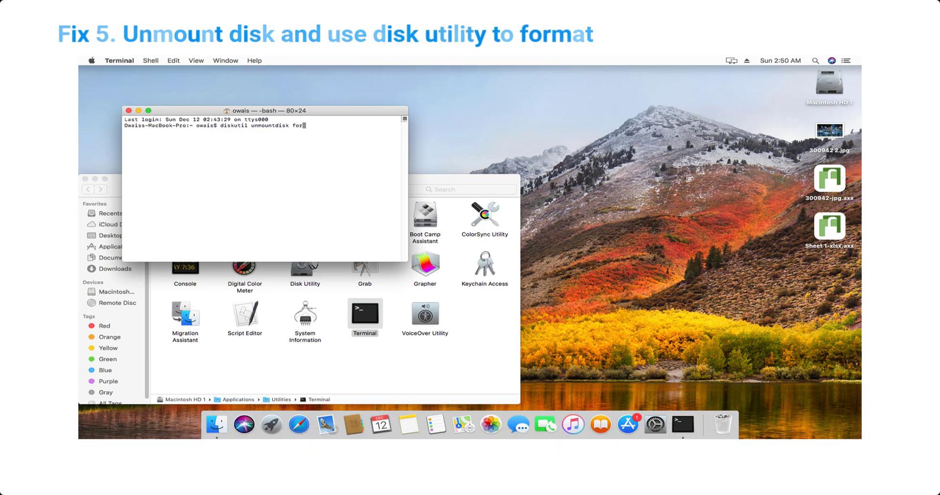
type("ce /dev/disk1")
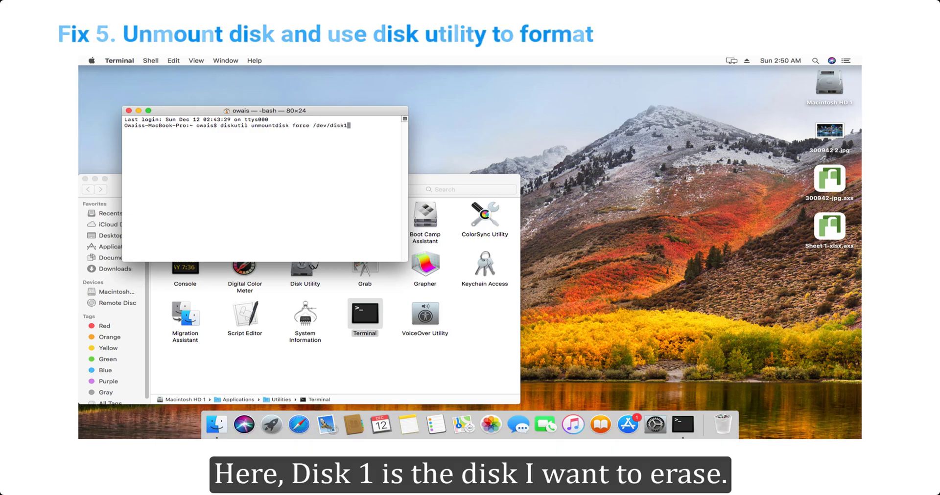
key("Return")
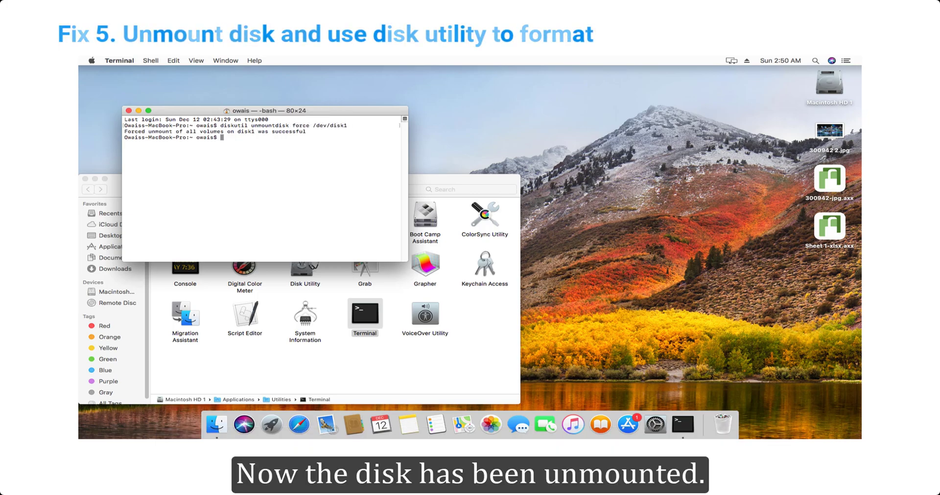
- Select VBOX HARDDISK Media in Disk Utility, open Erase and name it Macintosh HD 2
left_click(129, 110)
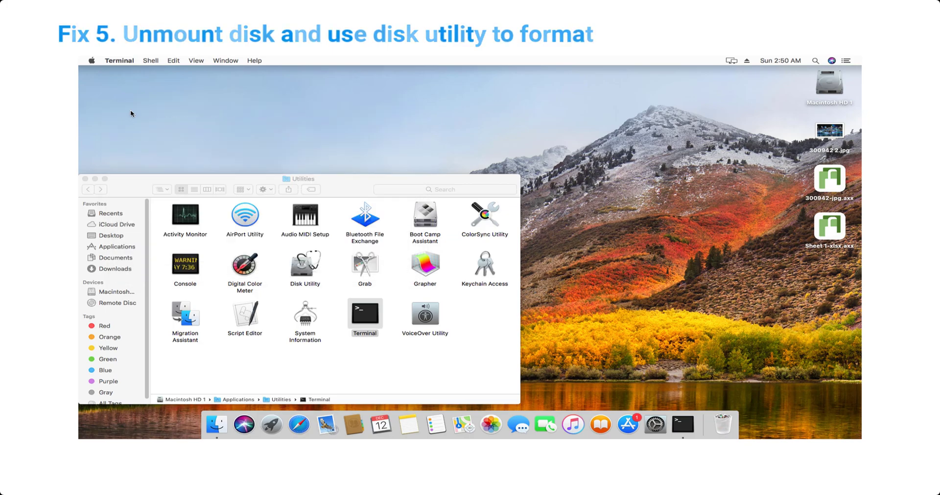
double_click(312, 272)
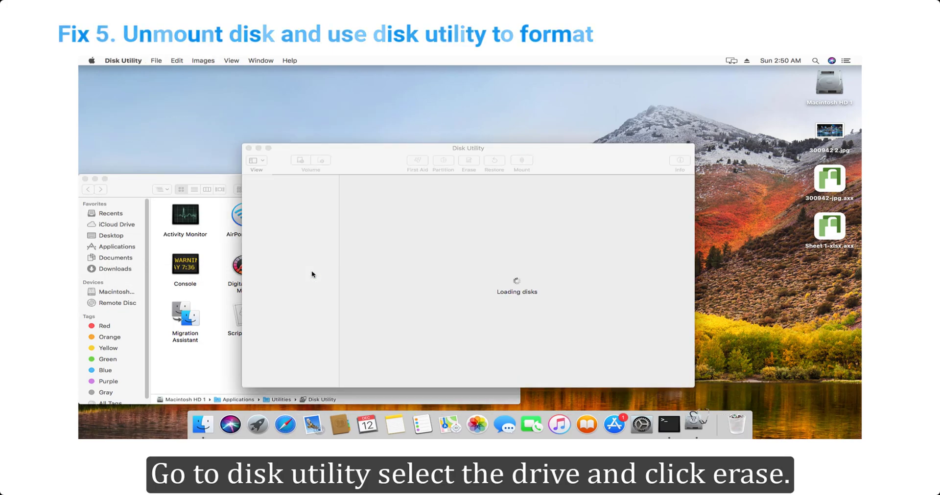
left_click(301, 191)
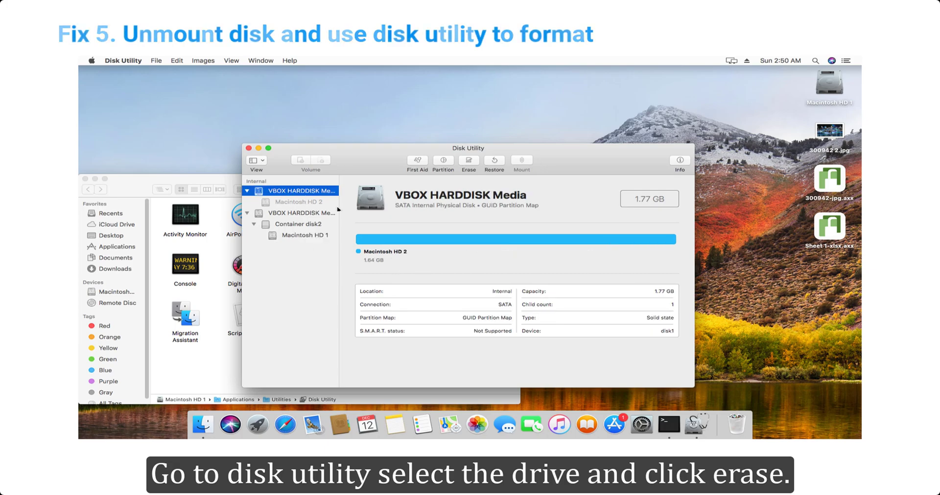
left_click(468, 162)
type("Macintosh HD 2")
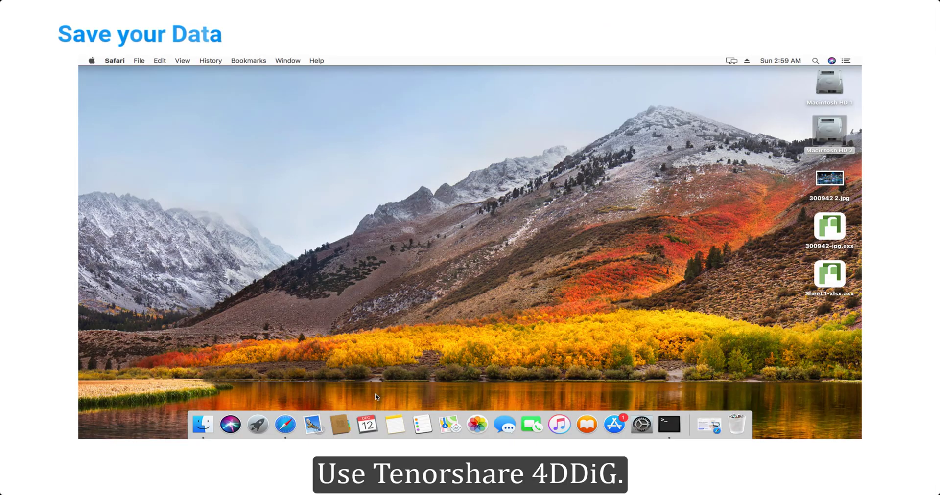
- Scan Macintosh HD 2 in Tenorshare 4DDiG and expand the 42-item private data folder
left_click(285, 424)
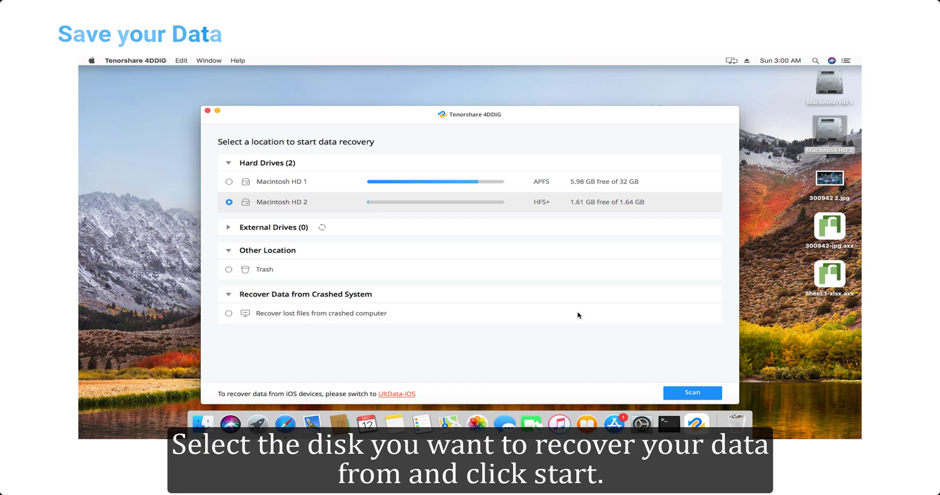
left_click(667, 393)
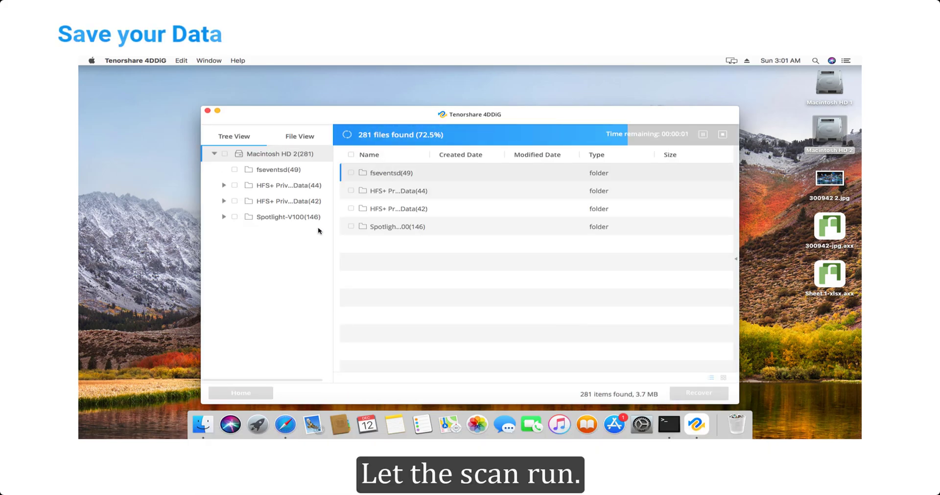
left_click(224, 200)
key("Return")
- Tick both private data folders and Spotlight-V100, then recover the 232 files to Desktop
left_click(234, 201)
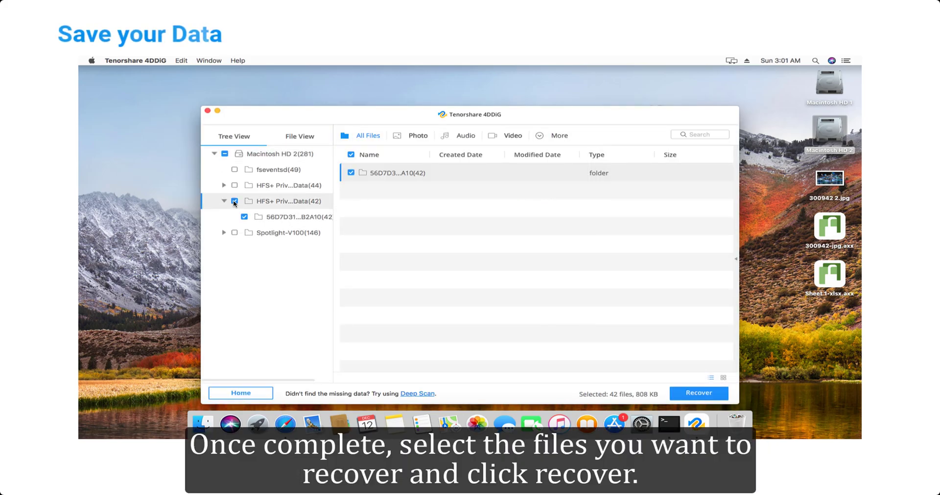
left_click(234, 185)
left_click(234, 233)
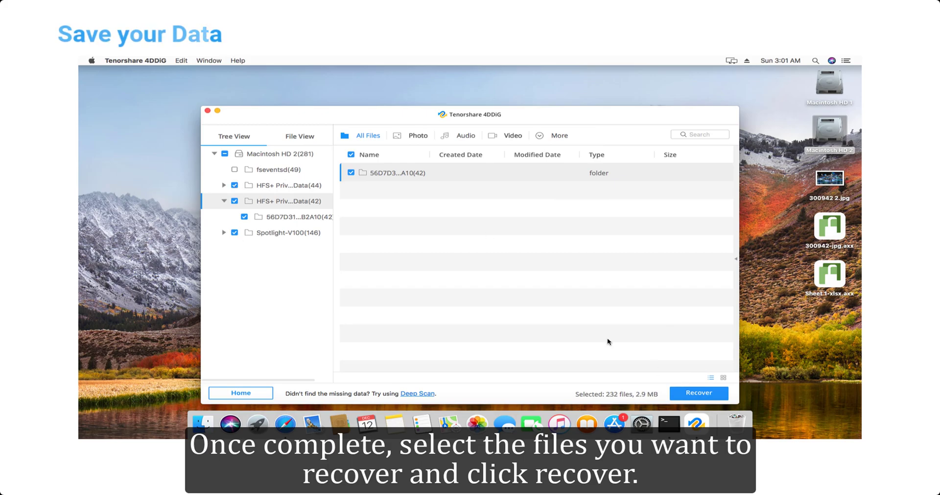
left_click(699, 393)
left_click(586, 128)
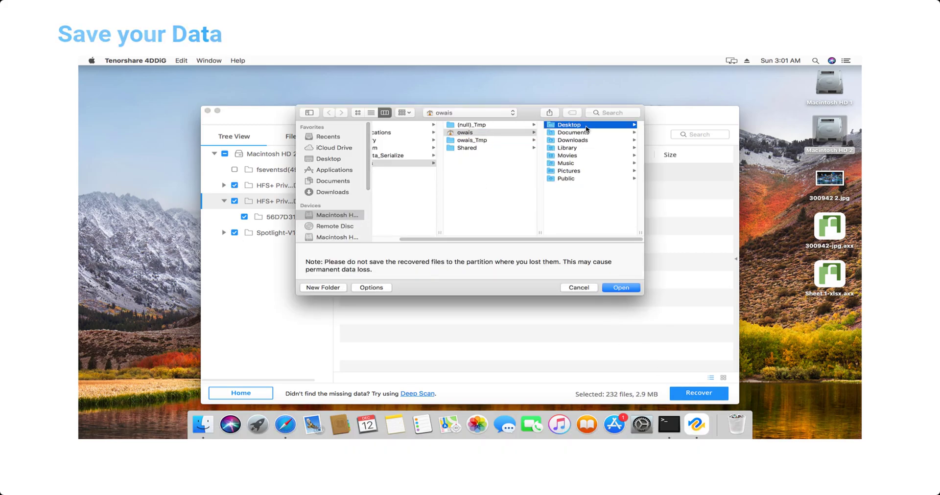
left_click(619, 287)
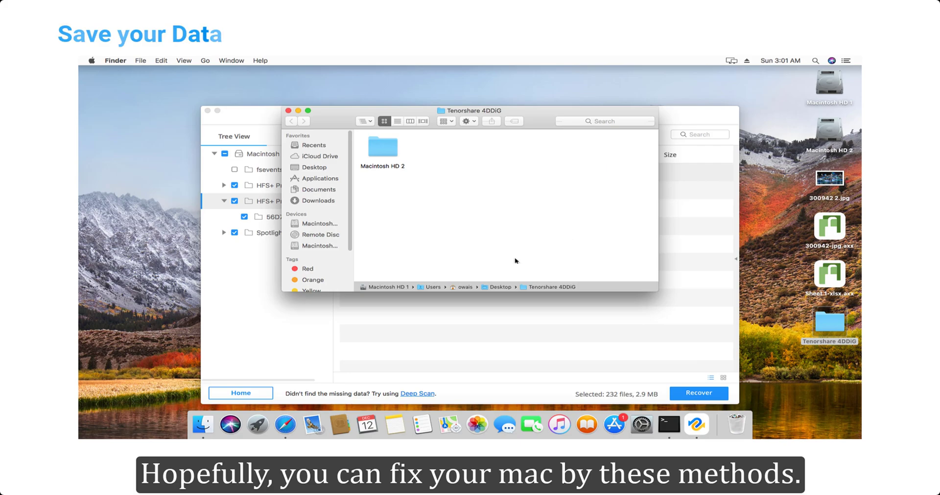